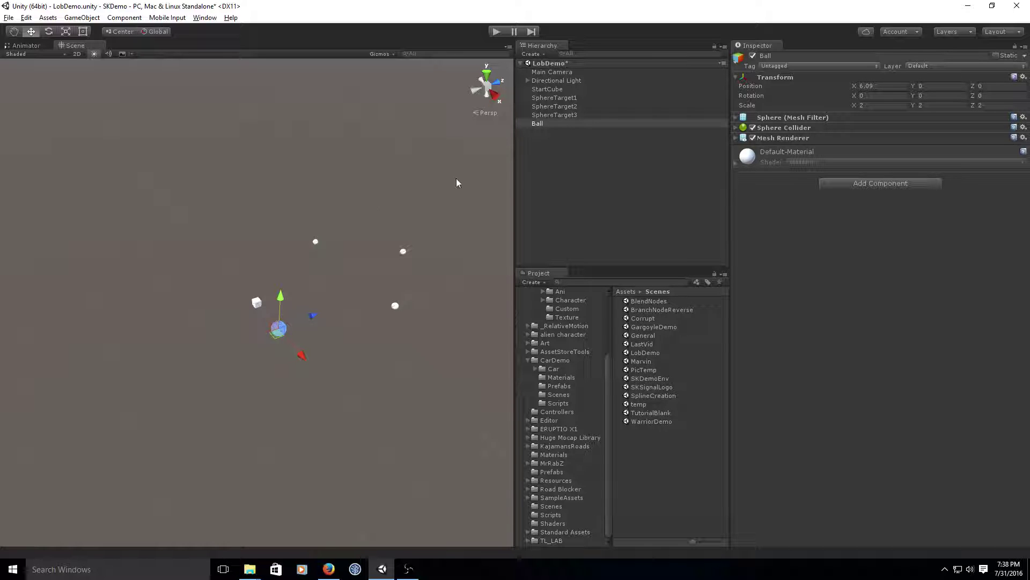
Add the SK Lob Generator component to the Ball object
click(552, 89)
click(553, 98)
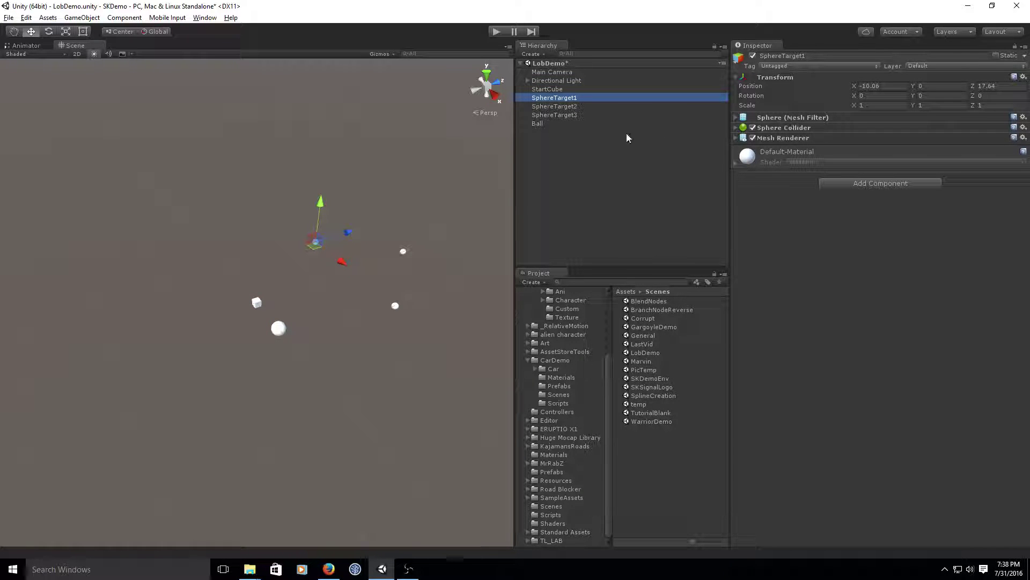
click(541, 125)
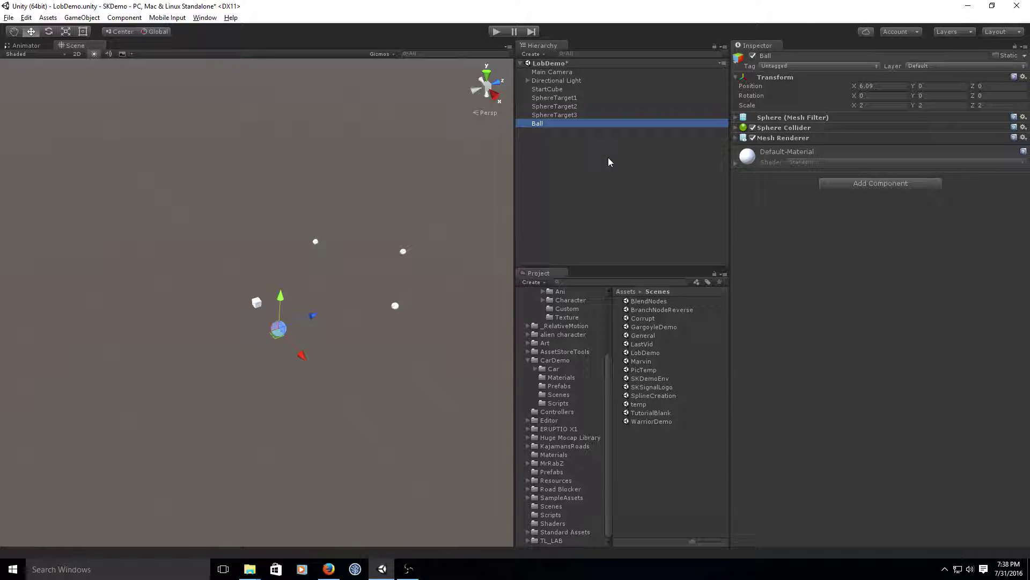
click(887, 183)
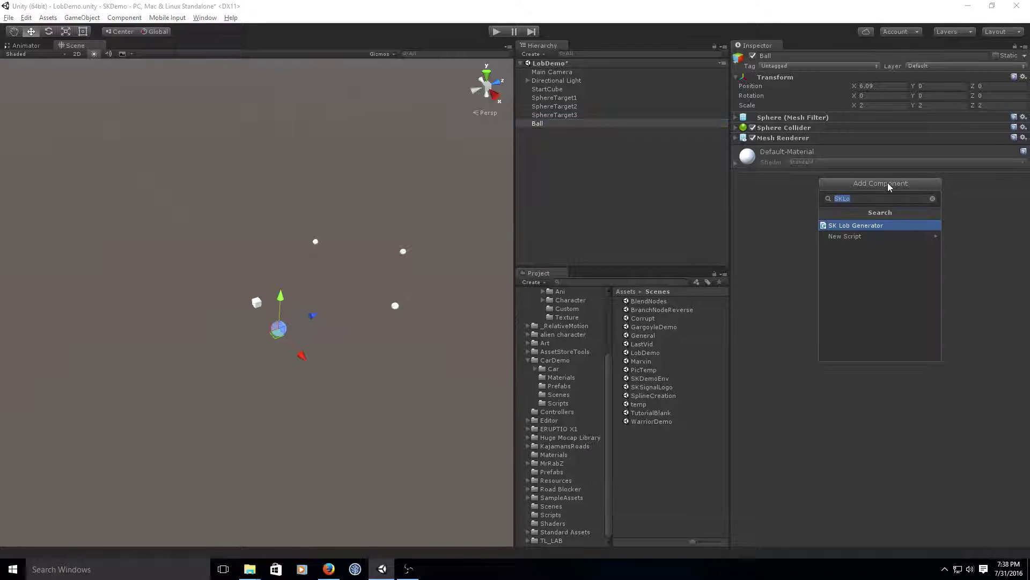
click(874, 227)
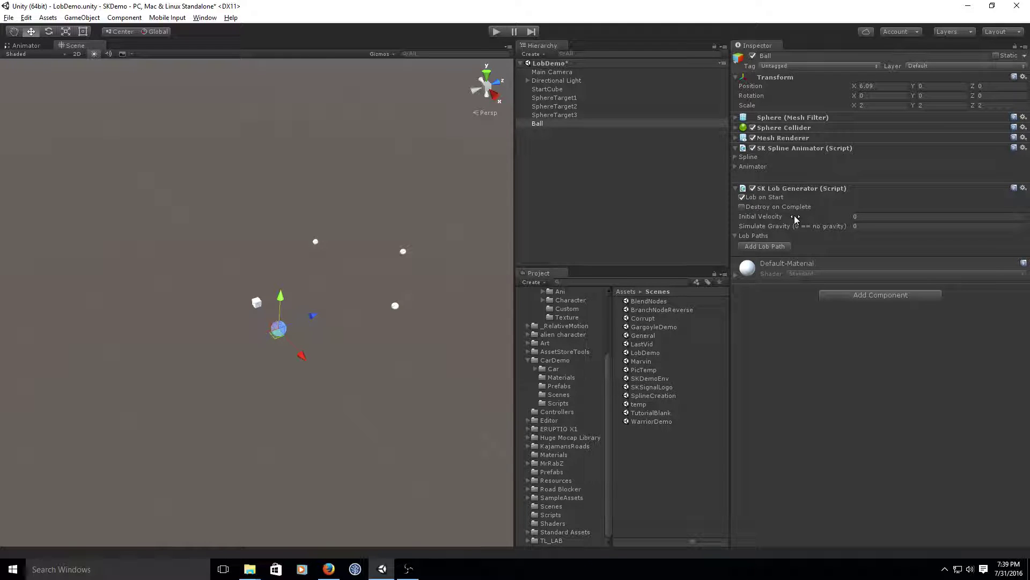
Set the lob generator's initial velocity to 40 and its simulated gravity to 30
click(861, 217)
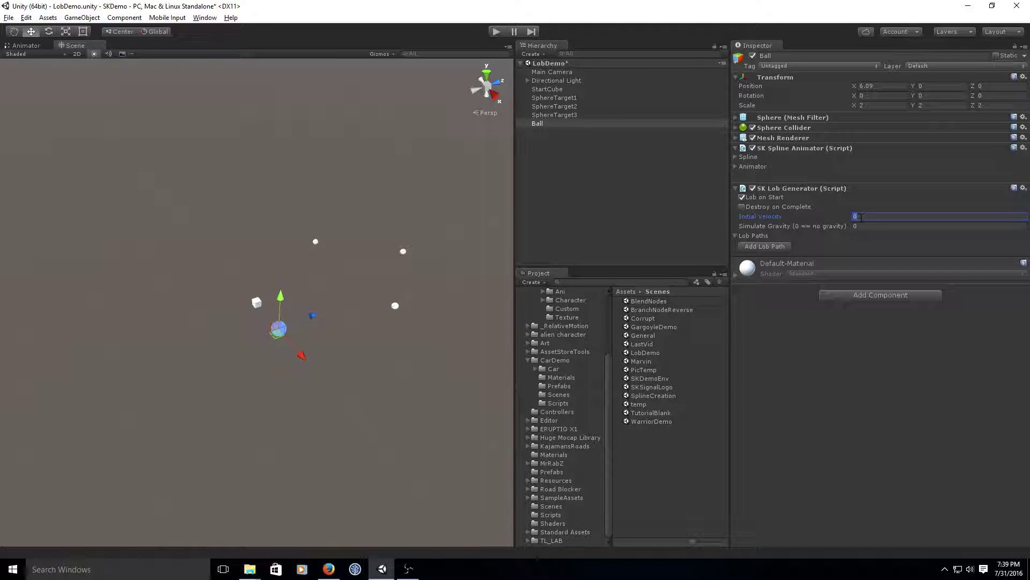
text(40)
click(857, 226)
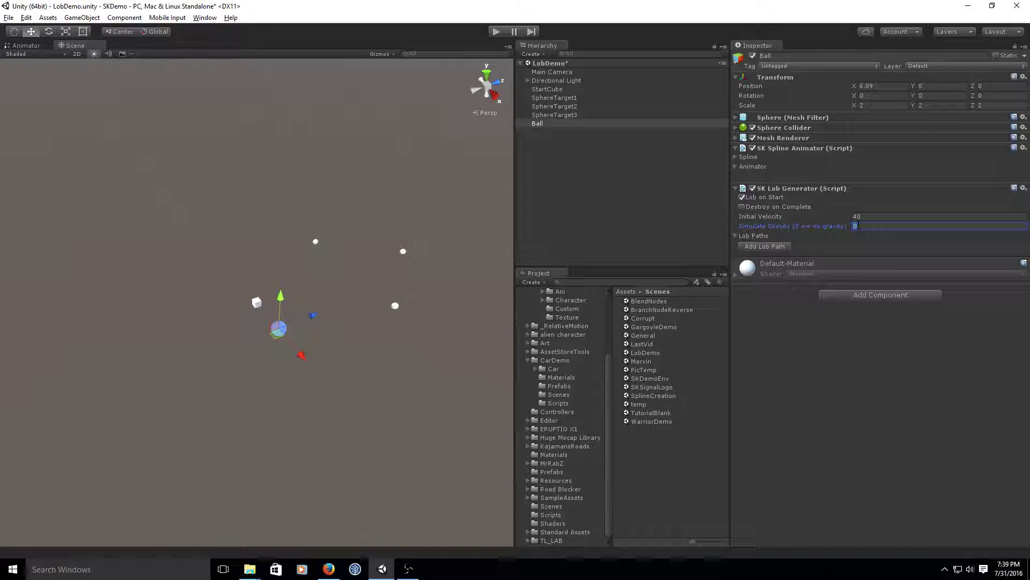
text(30)
Add a first lob path with StartCube as start locator and SphereTarget1 as its single end locator
click(781, 246)
click(738, 246)
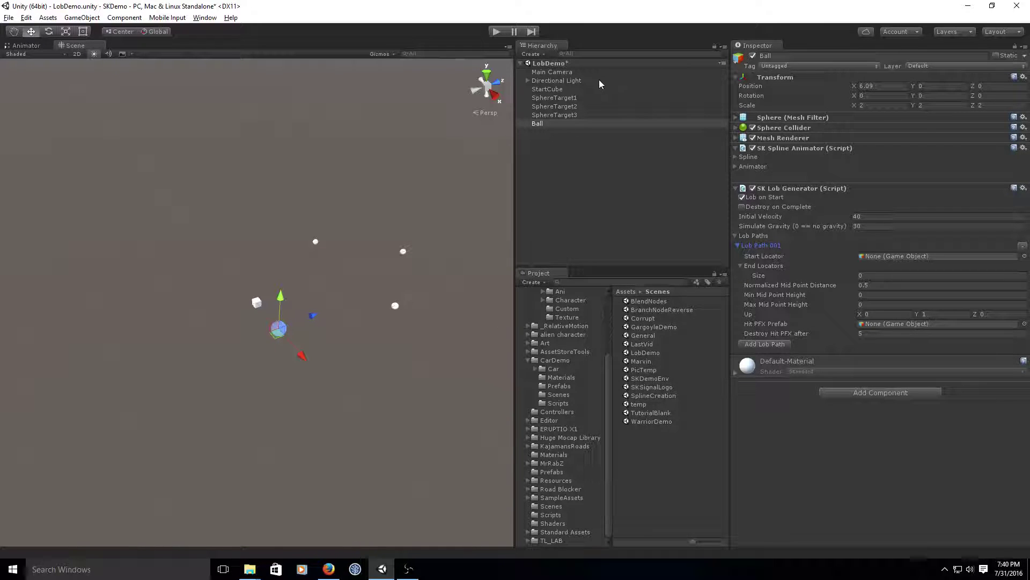
drag(546, 89, 878, 257)
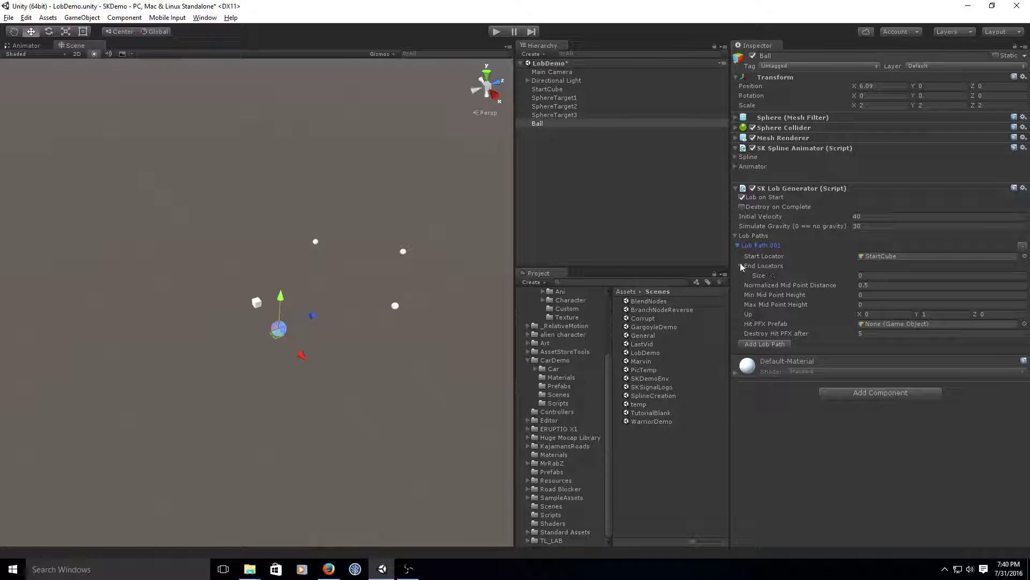
click(883, 277)
text(1)
key(Return)
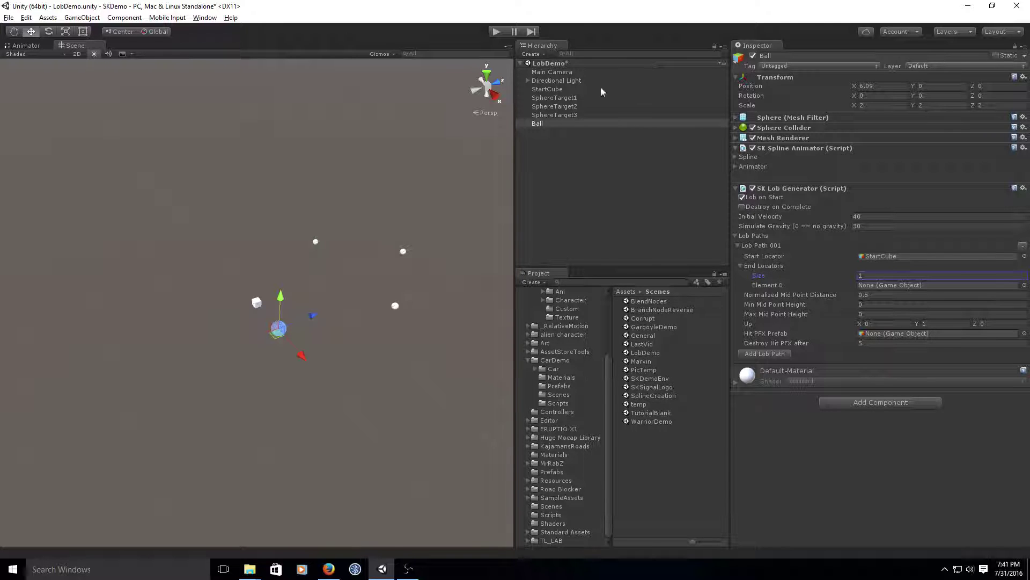
drag(561, 96, 881, 285)
Set the first lob path's minimum mid point height to 5 and maximum to 10
click(873, 304)
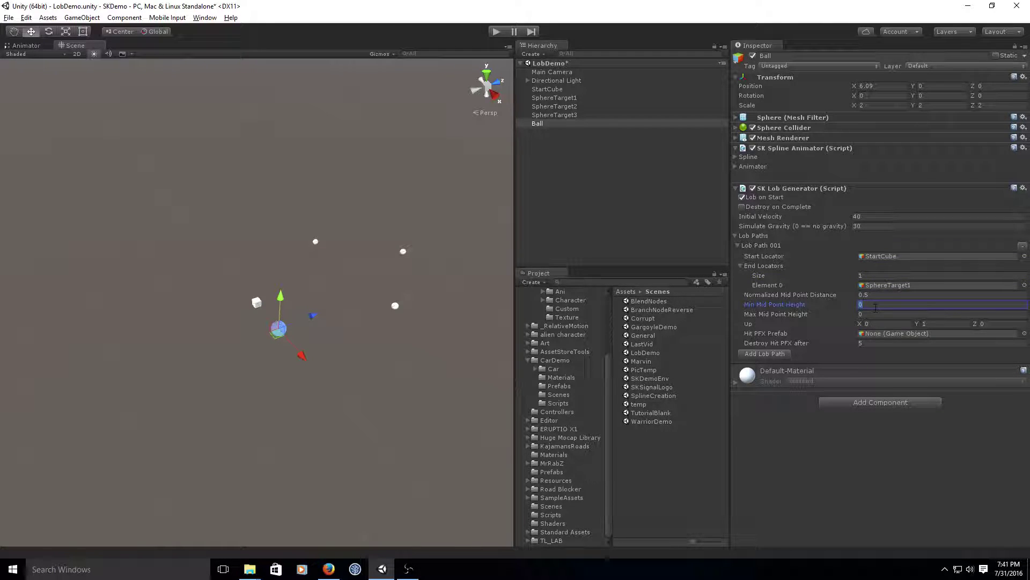
text(5)
key(Tab)
text(1)
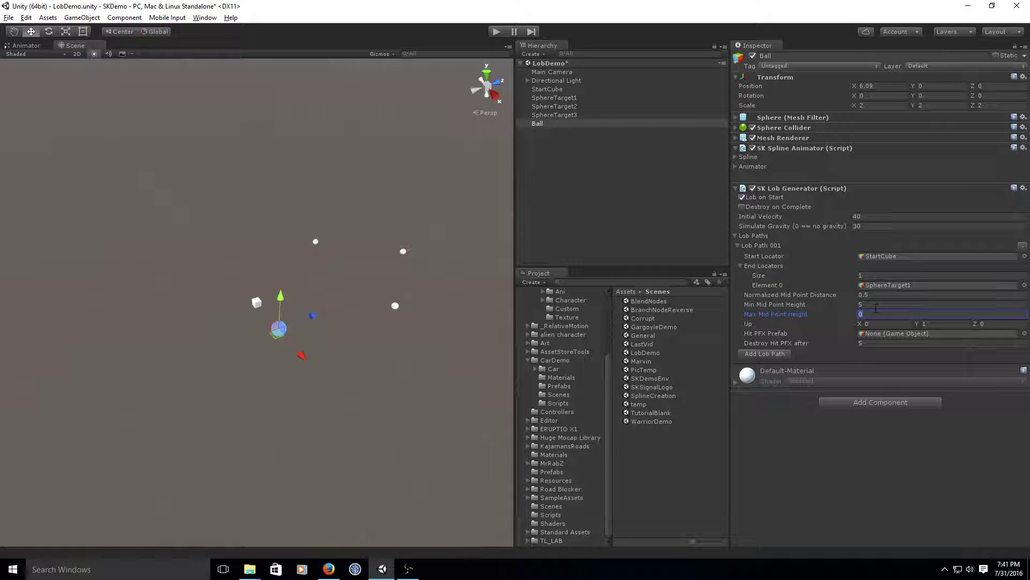
text(0)
Add a second lob path with SphereTarget1 as start locator and SphereTarget2 as its single end locator
click(771, 354)
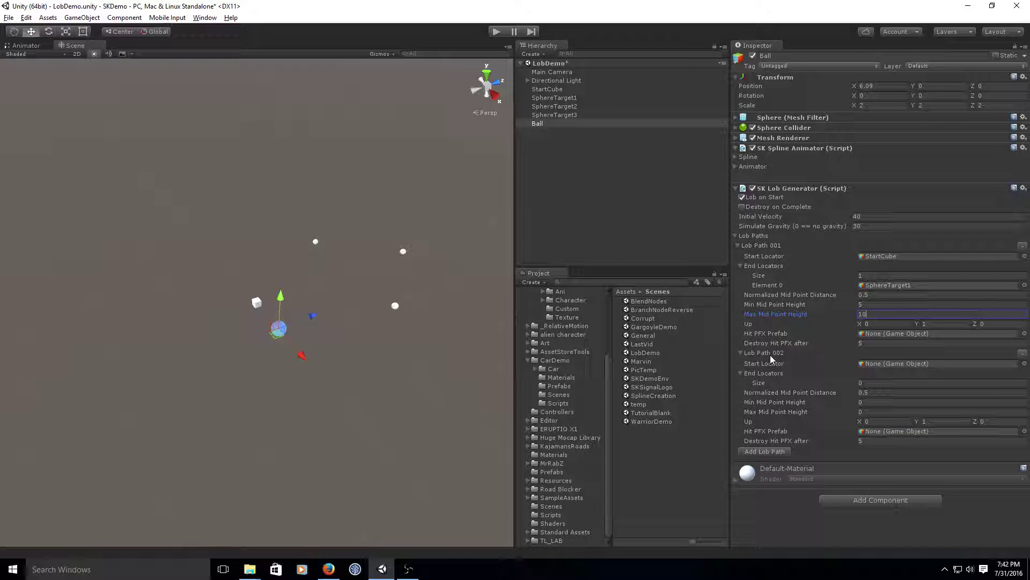
click(739, 246)
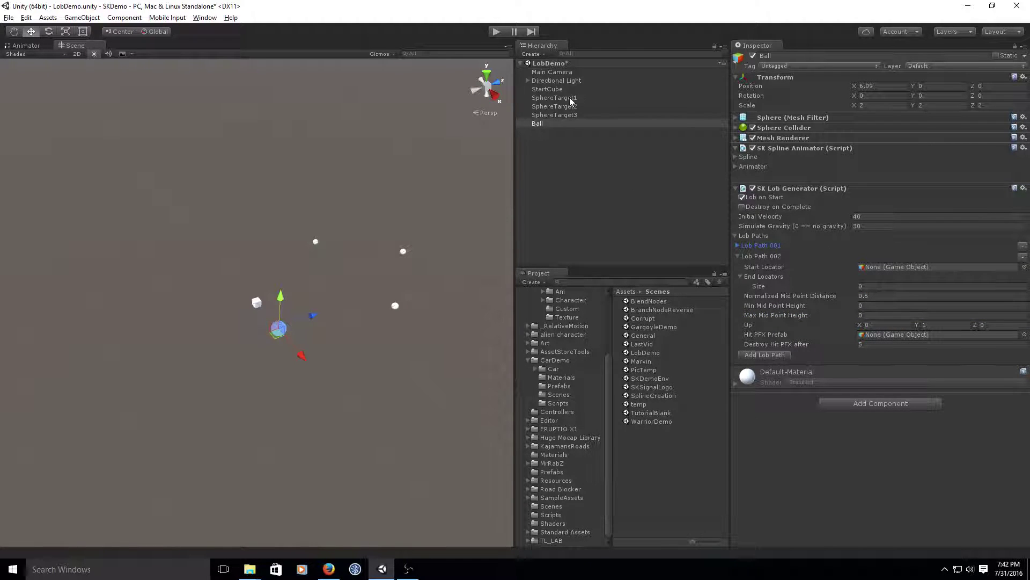
drag(569, 98, 870, 268)
click(874, 286)
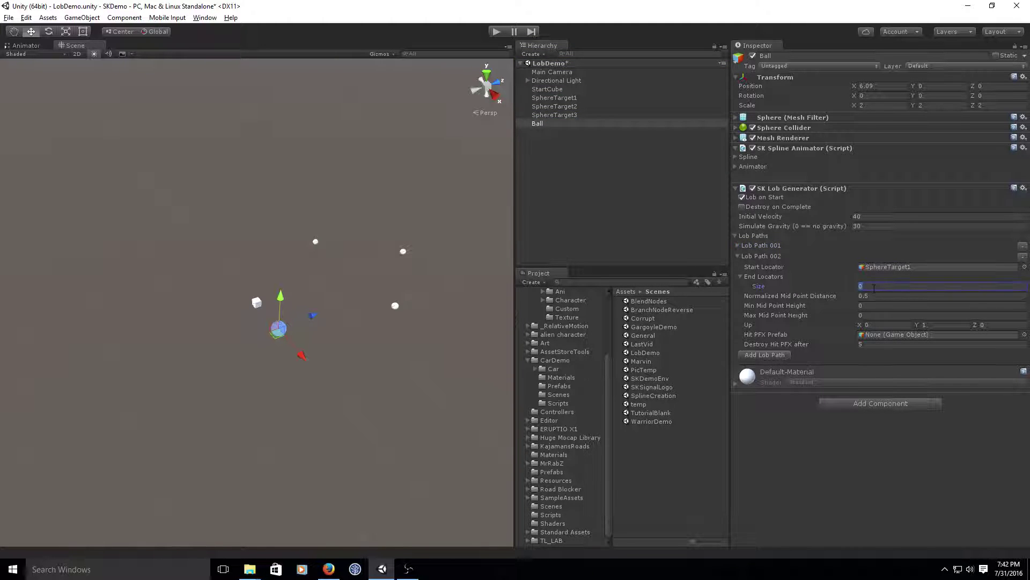
text(1)
key(Return)
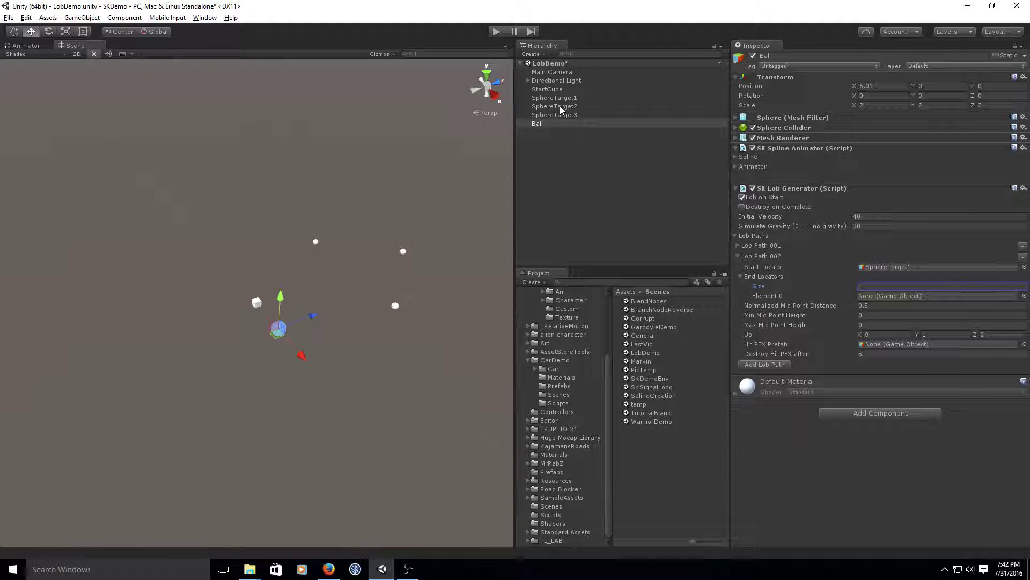
drag(559, 105, 870, 294)
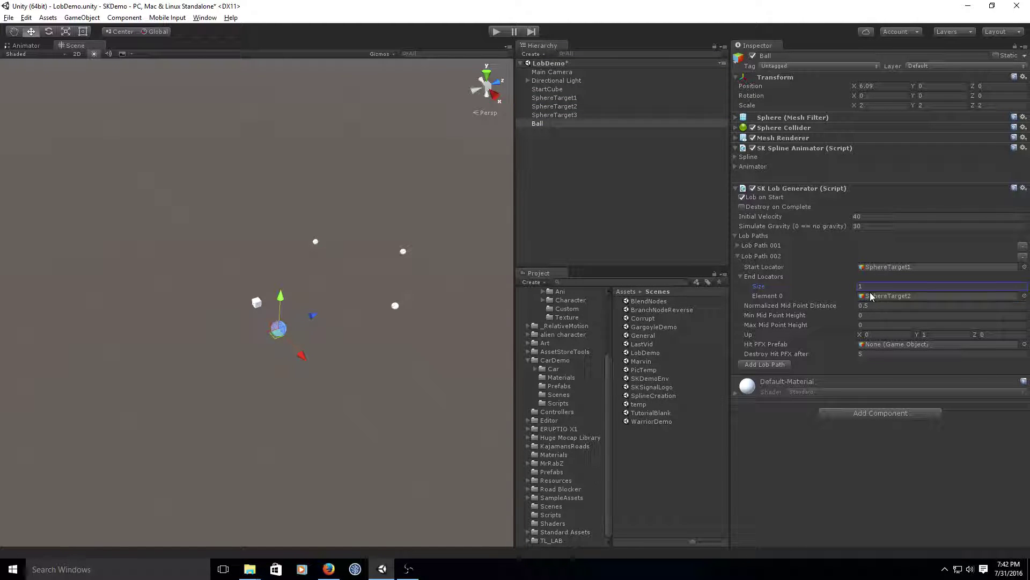
Set the second lob path's minimum mid point height to 3 and maximum to 9
click(867, 316)
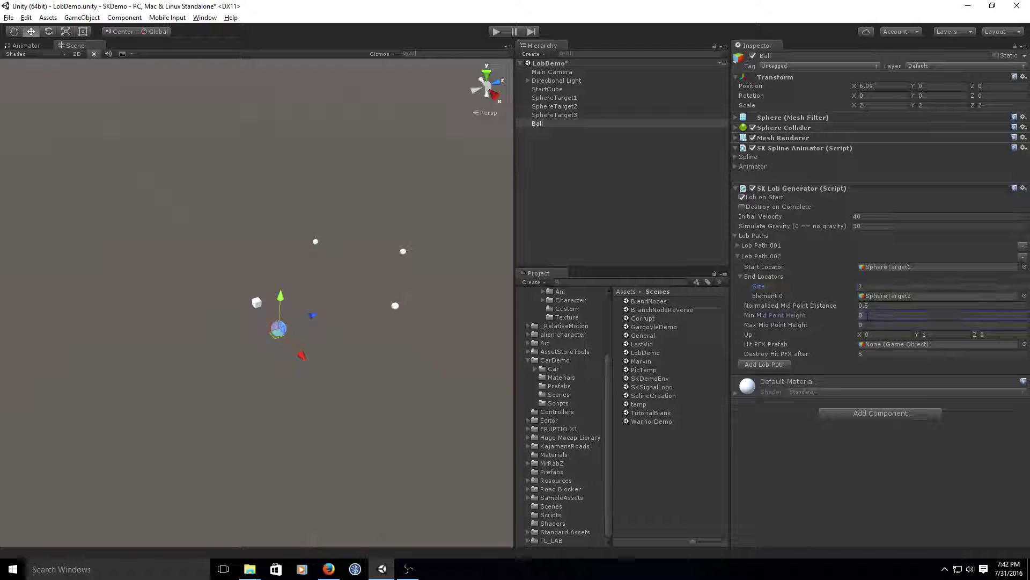
text(3)
click(867, 325)
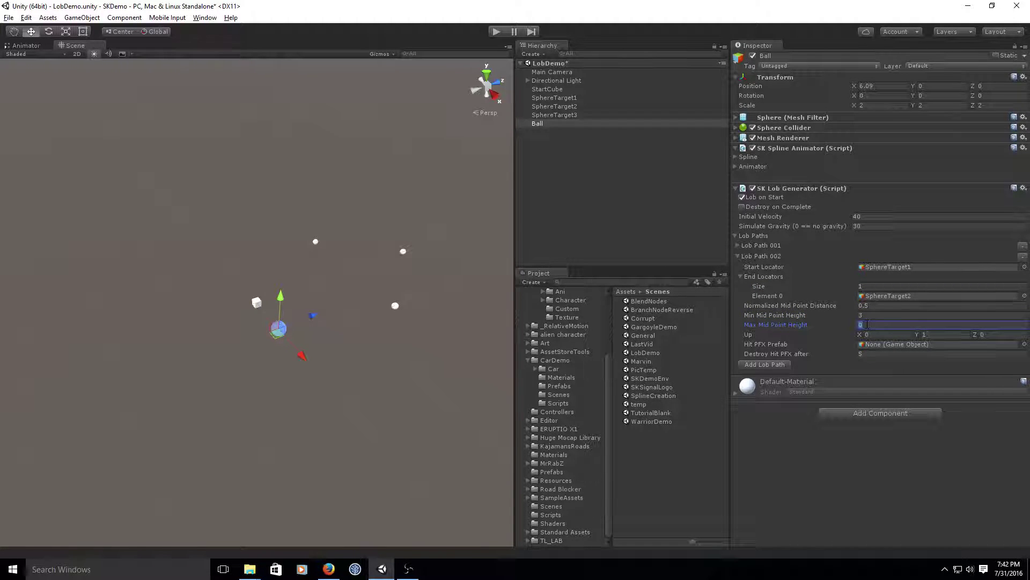
text(9)
Add a third lob path with SphereTarget2 as start locator and SphereTarget3 as its single end locator
click(762, 364)
click(736, 256)
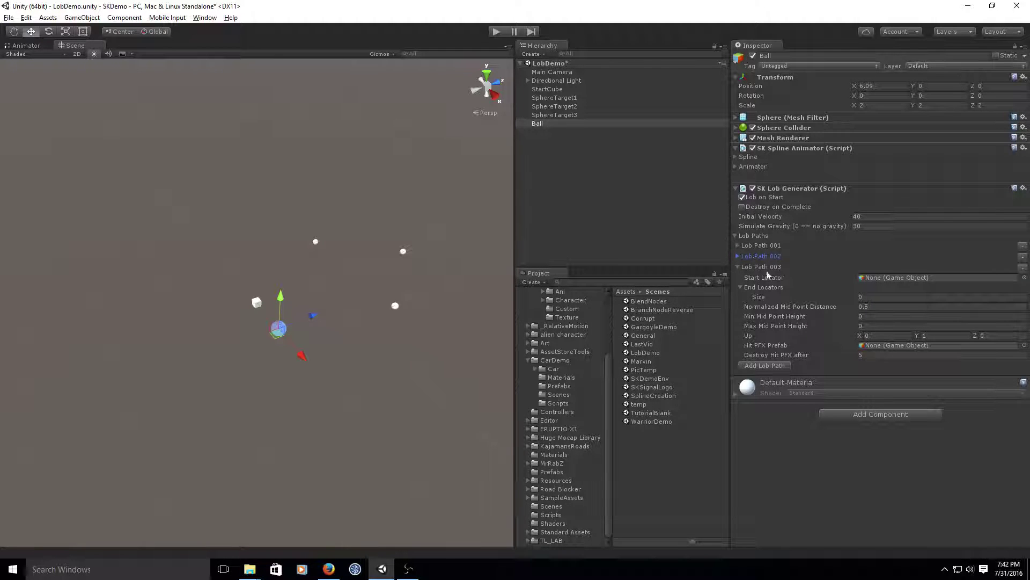
drag(564, 106, 886, 278)
click(874, 294)
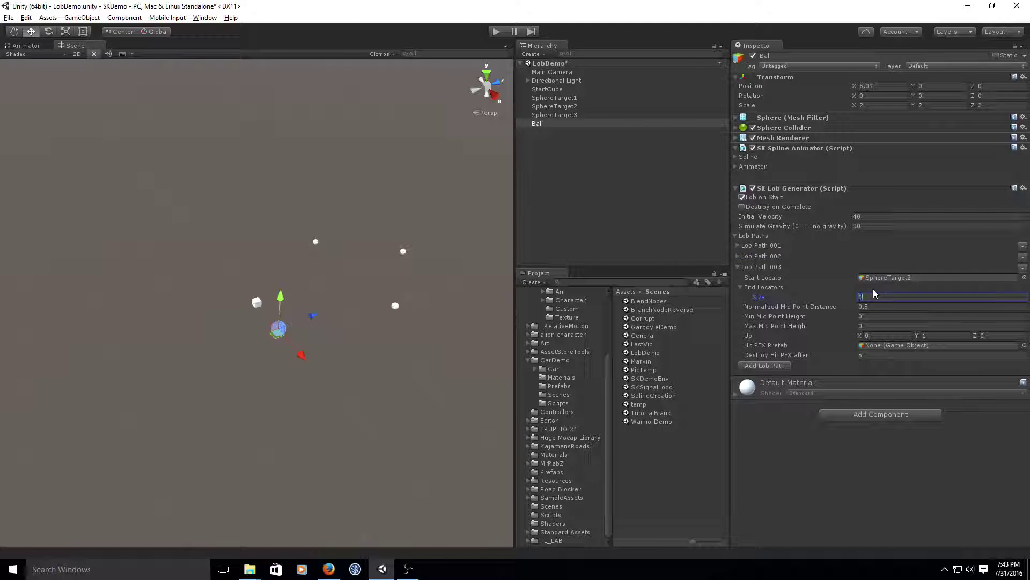
text(1)
key(Return)
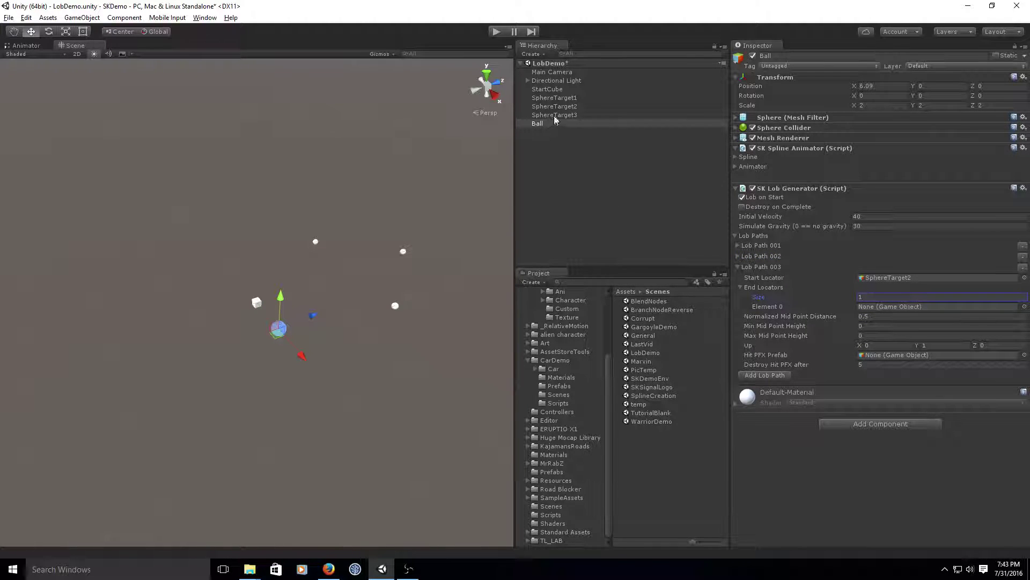
drag(555, 117, 874, 307)
Set the third lob path's minimum mid point height to 5 and maximum to 7
click(874, 326)
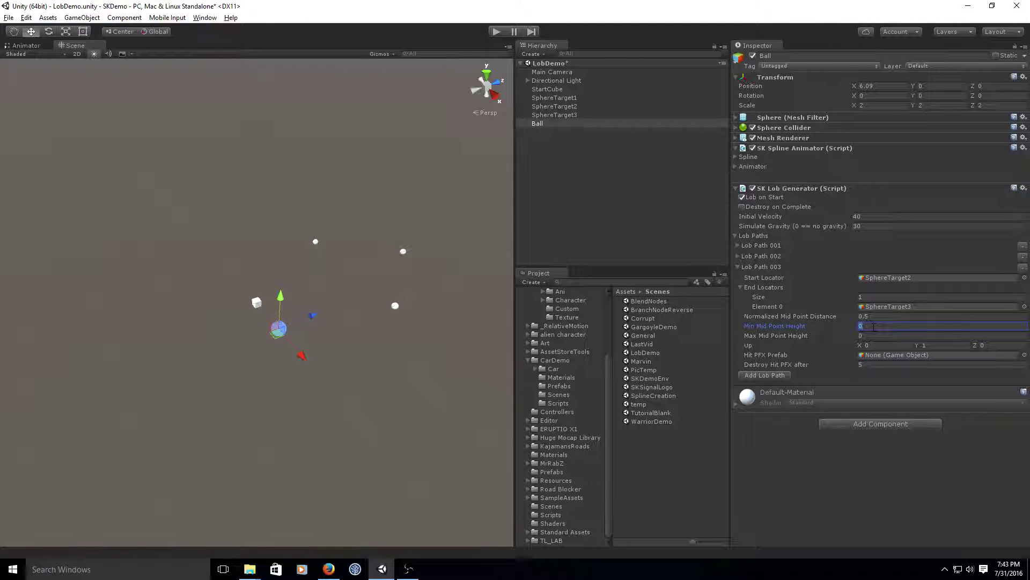
text(5)
key(Tab)
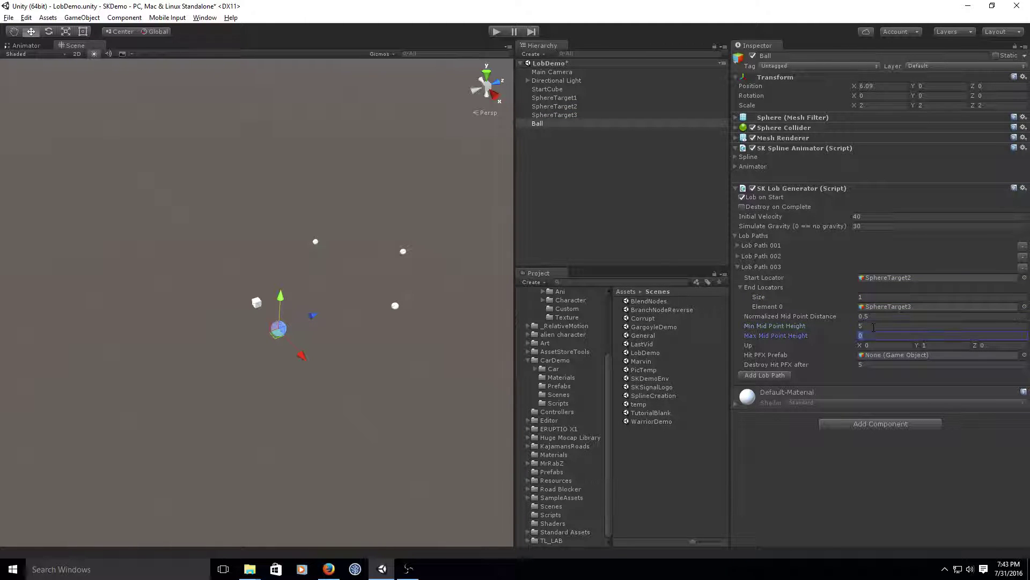
text(7)
Run the scene in play mode to watch the ball follow the lob paths, and stop playback
click(495, 34)
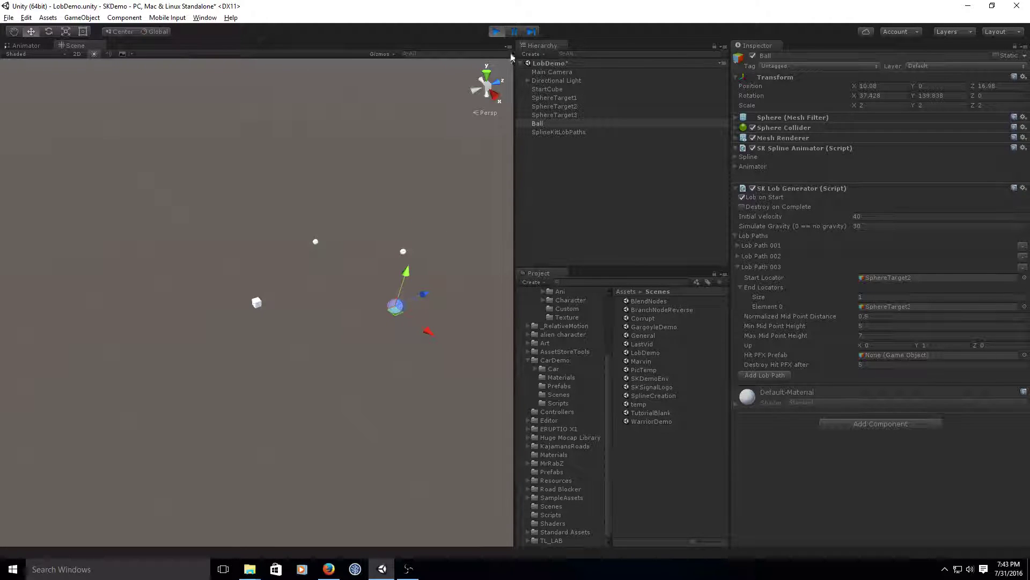
click(499, 34)
click(498, 34)
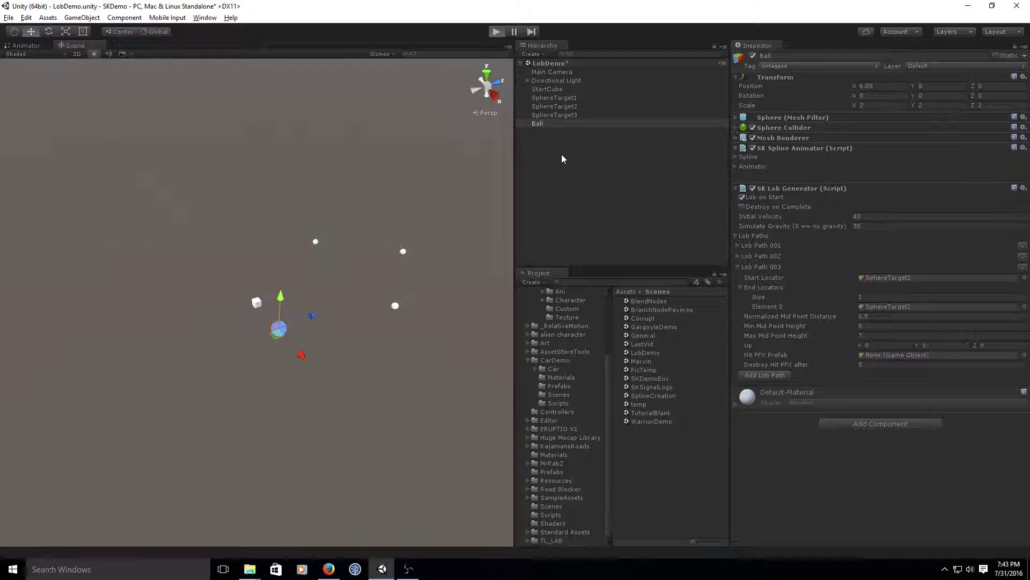